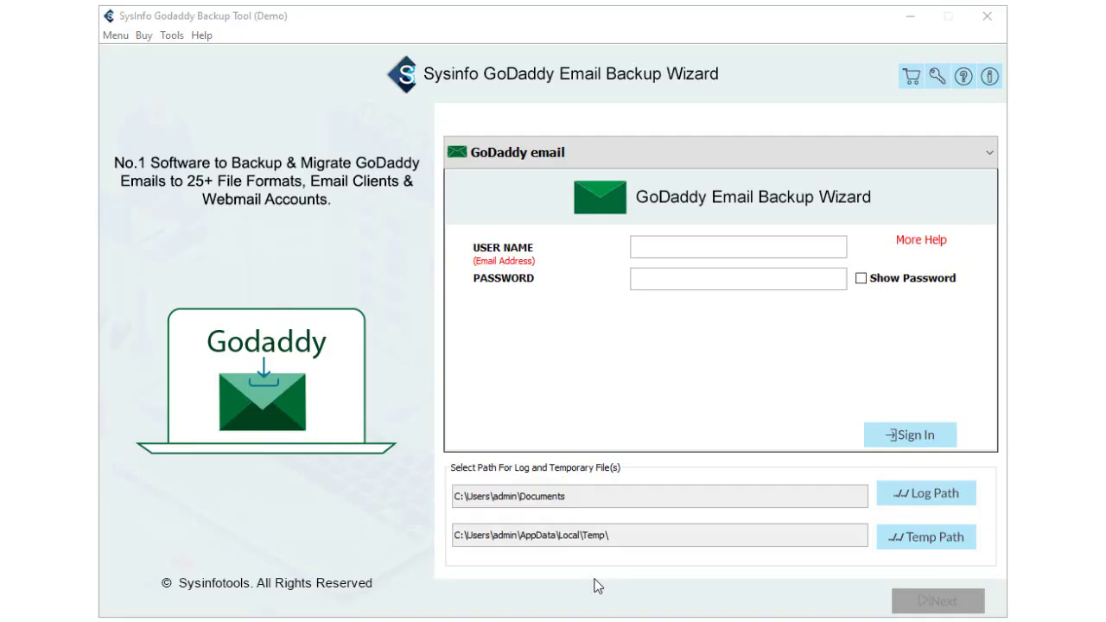
- Sign in to the GoDaddy email account with the account's email address and password
key(ctrl+v)
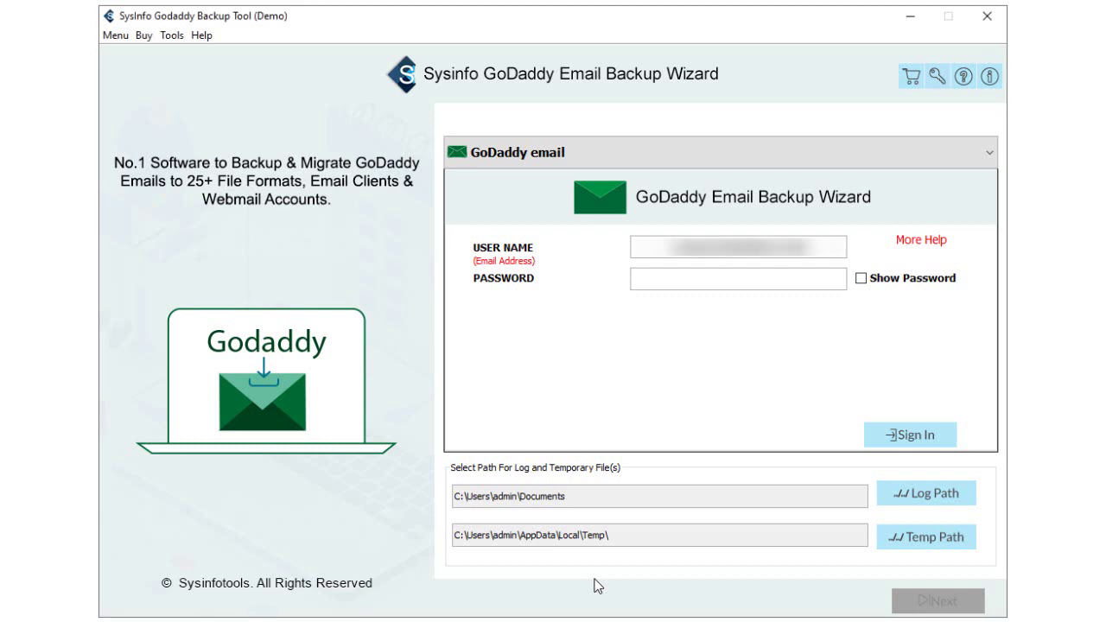
click(723, 278)
key(ctrl+v)
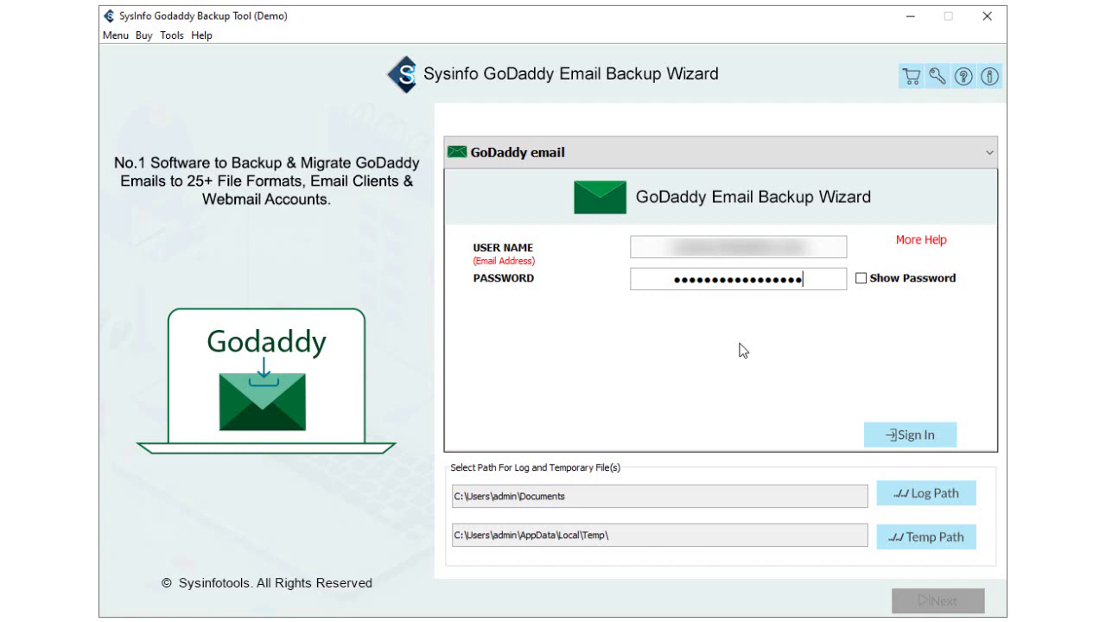
click(895, 429)
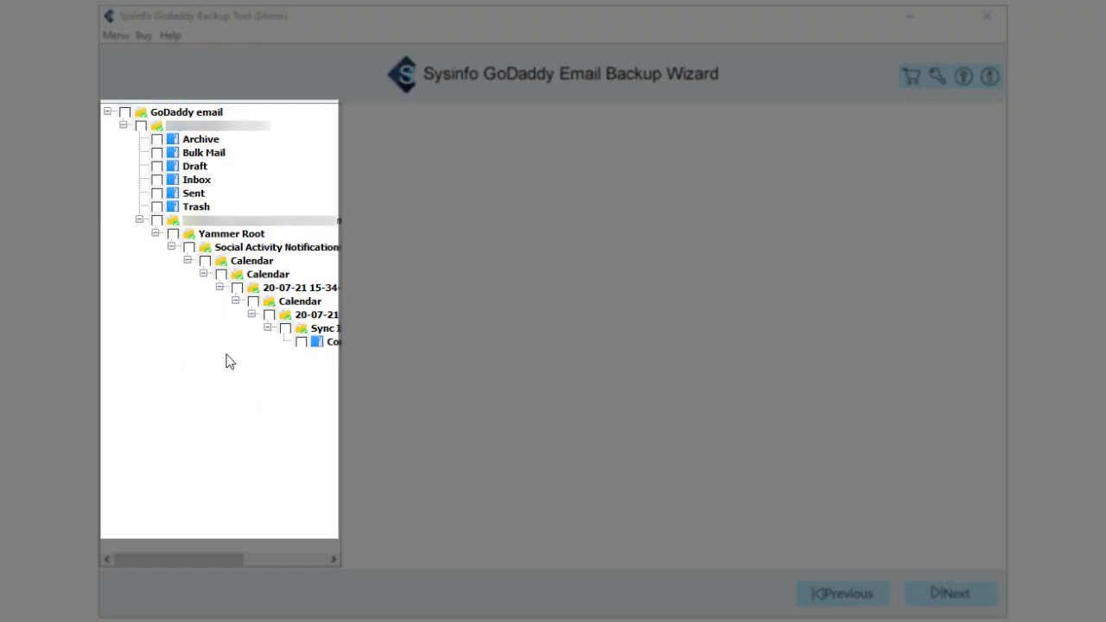
- Select the mailbox folder that contains Yammer Root for backup and continue to the saving options
click(156, 221)
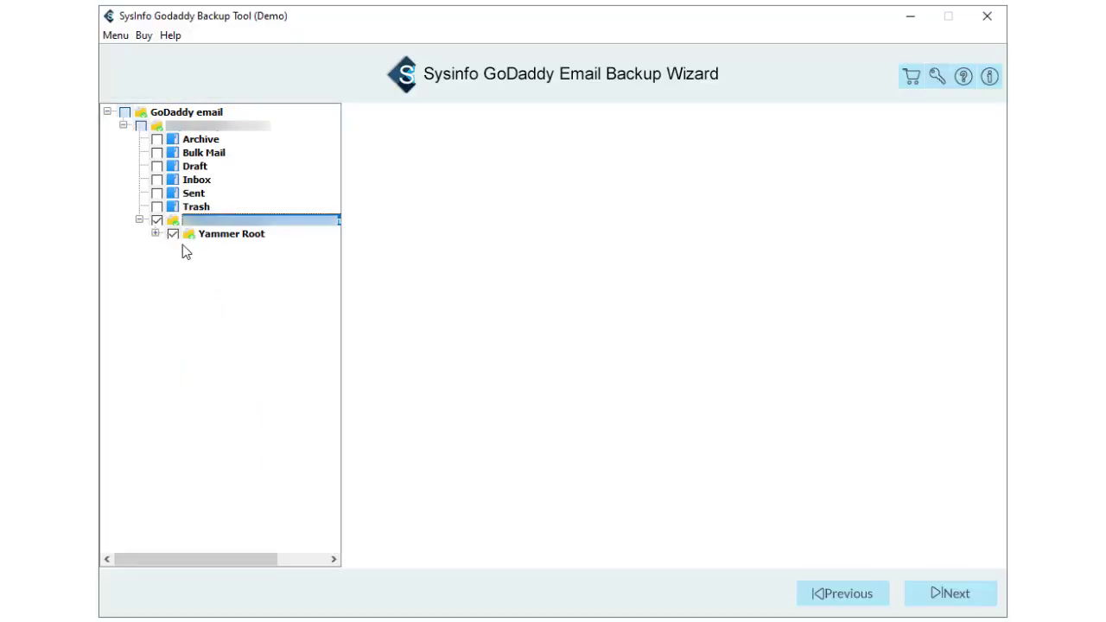
click(925, 596)
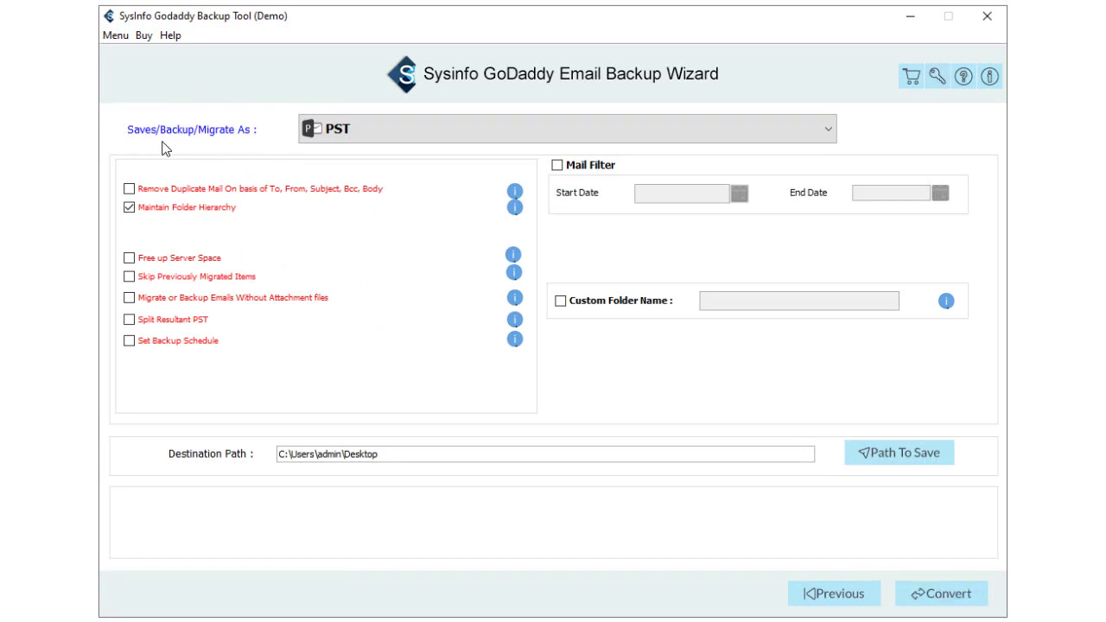
- Look through the available output formats and choose PST as the backup format
click(334, 133)
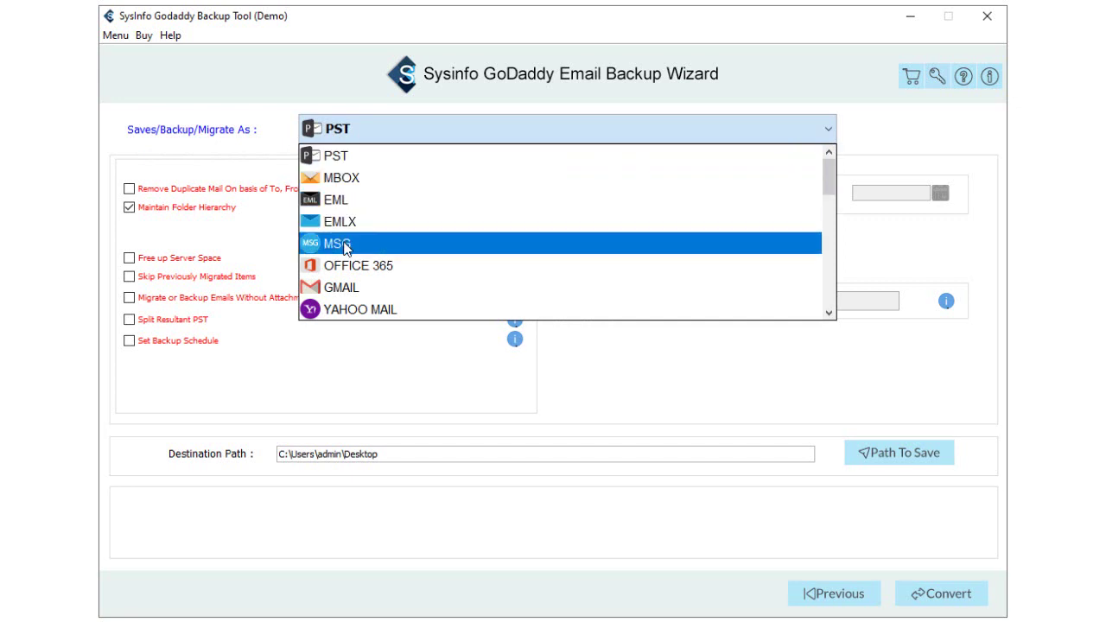
scroll(683, 207, down, 5)
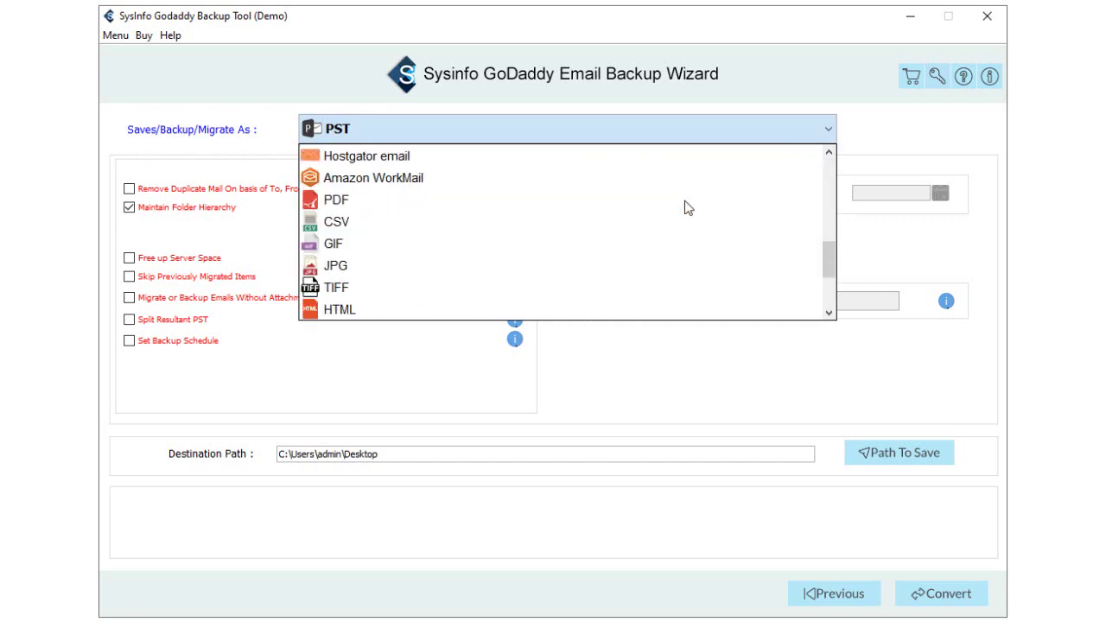
scroll(453, 213, up, 5)
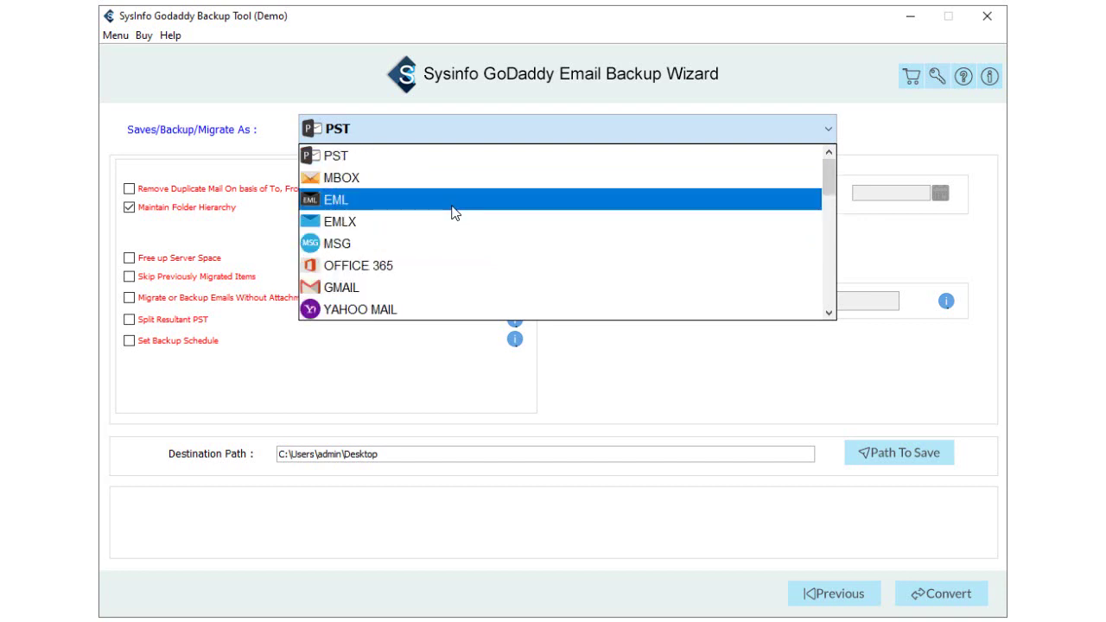
click(366, 155)
click(348, 132)
click(348, 137)
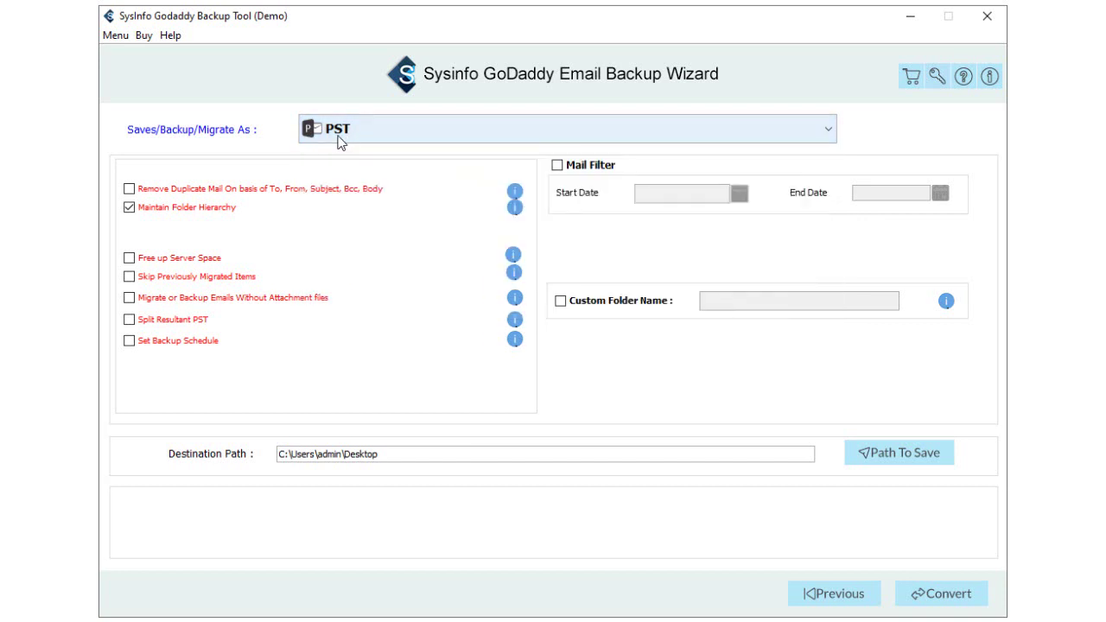
click(129, 190)
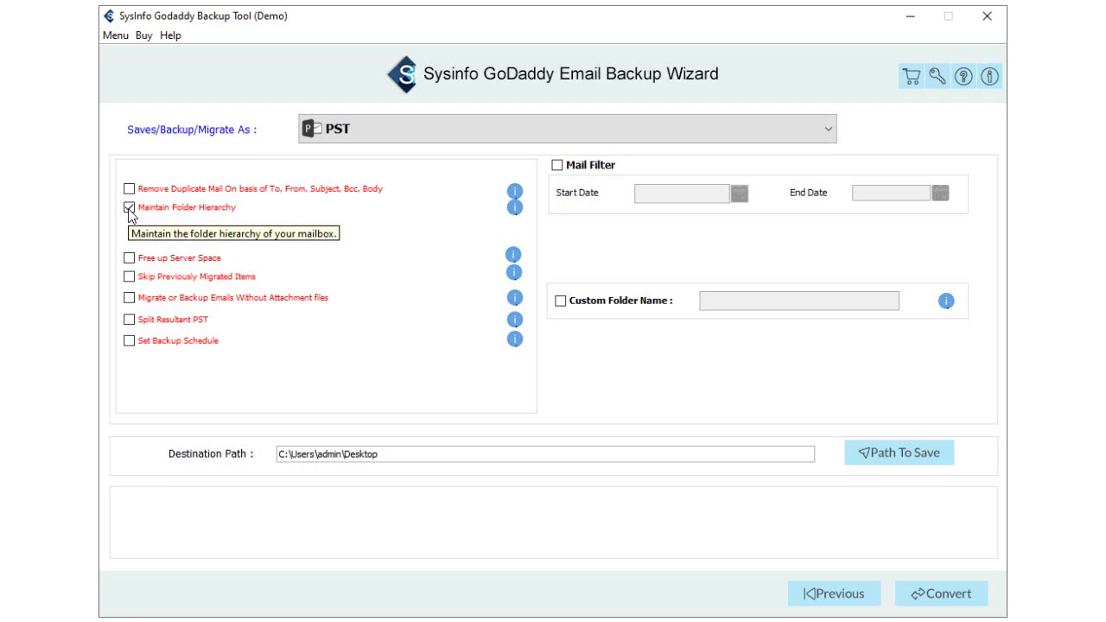
click(129, 258)
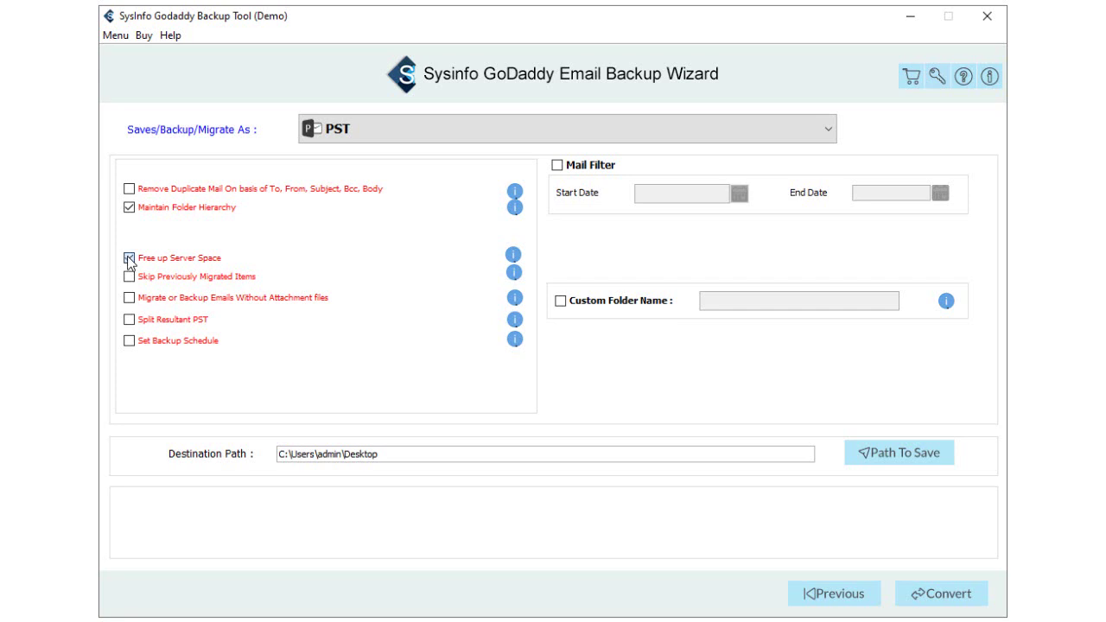
click(129, 258)
click(129, 277)
click(128, 277)
click(130, 297)
click(131, 305)
click(130, 342)
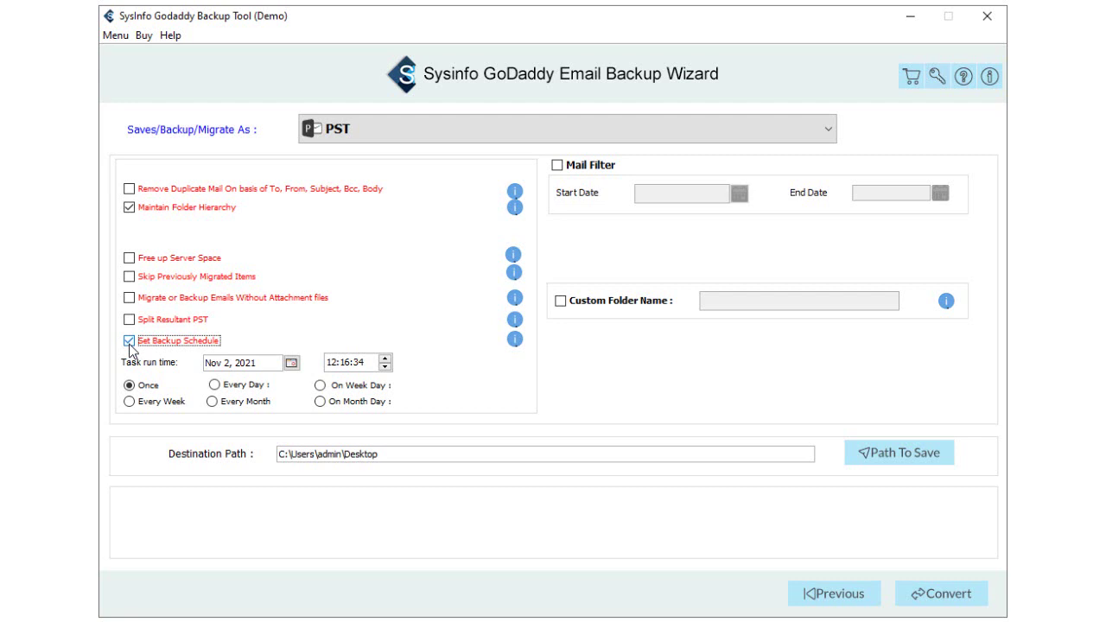
click(129, 344)
- Enable the mail filter and look at the start and end date calendars without choosing dates
click(557, 167)
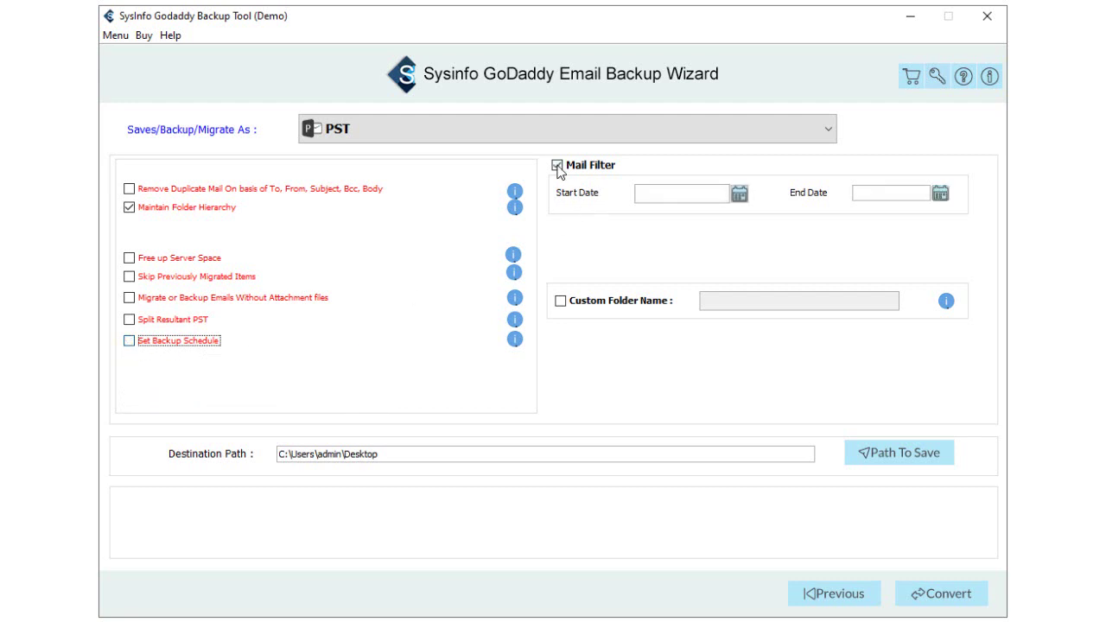
click(739, 194)
click(739, 194)
click(939, 194)
click(940, 194)
- Enable a custom folder name and set it to "backup files"
click(560, 301)
click(710, 301)
text(backu)
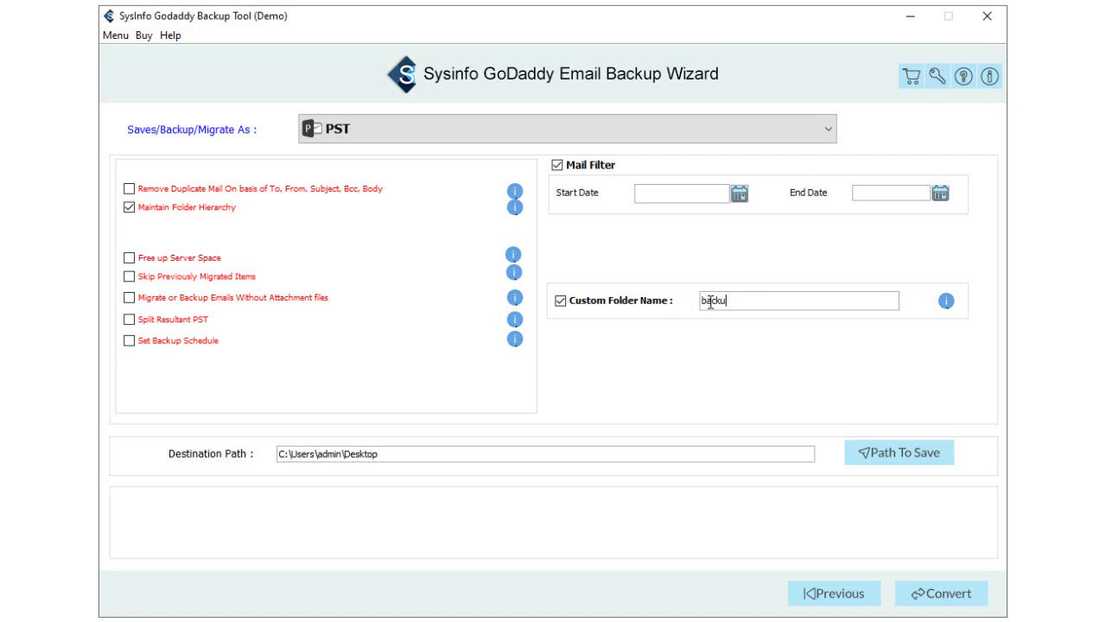
text(p files)
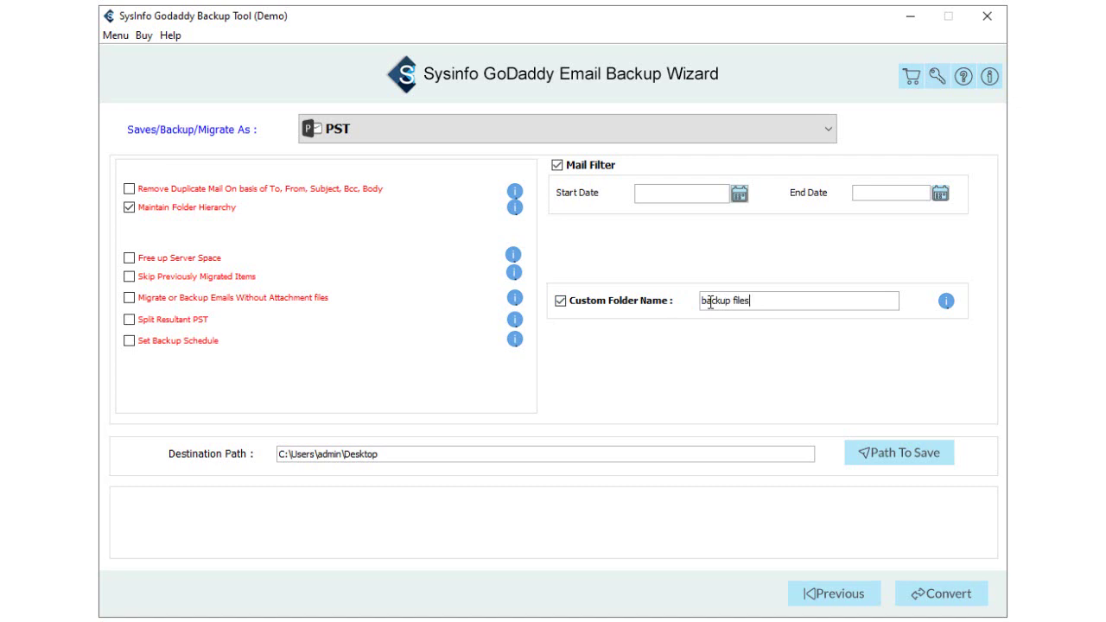
- Set the destination path to the Desktop folder and run the PST conversion through to completion
click(873, 451)
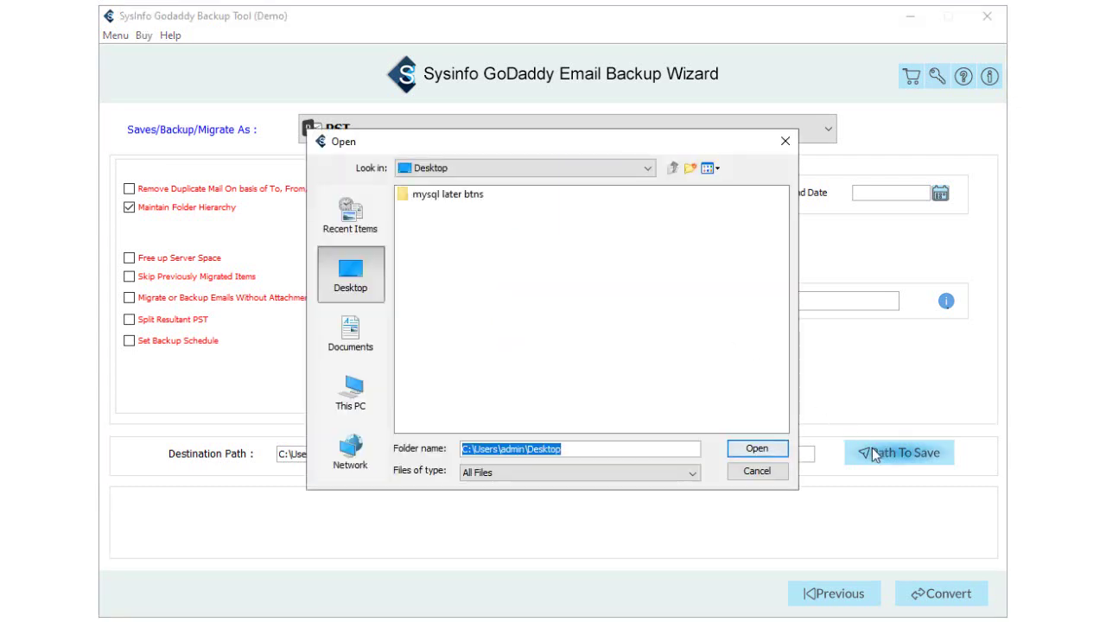
click(760, 450)
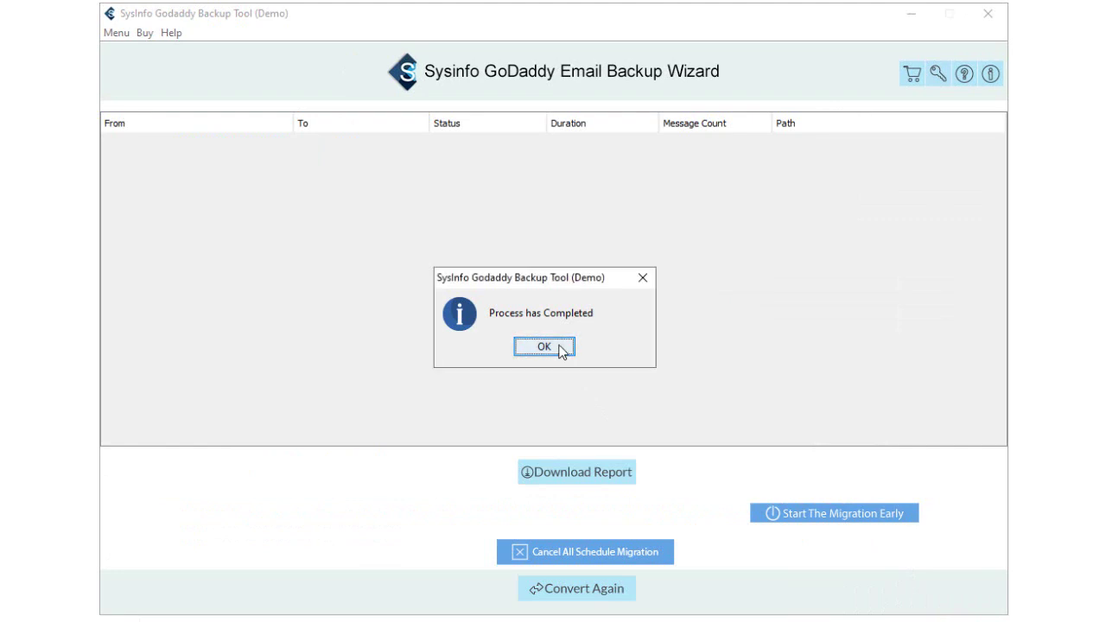
click(560, 347)
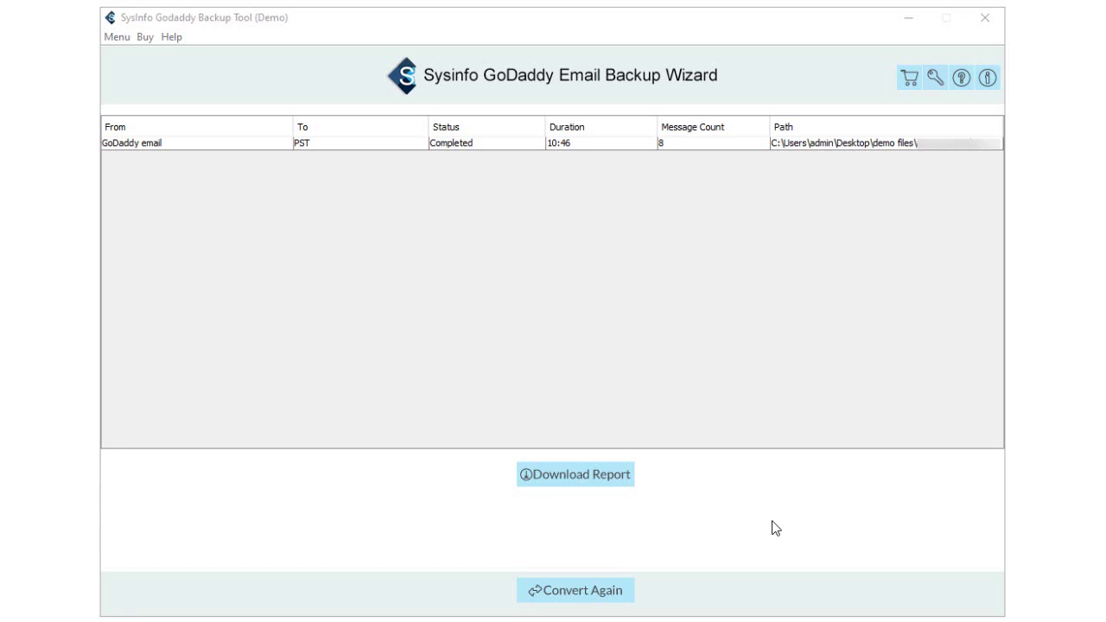
- Start another conversion and choose GMAIL as the migration target
click(593, 592)
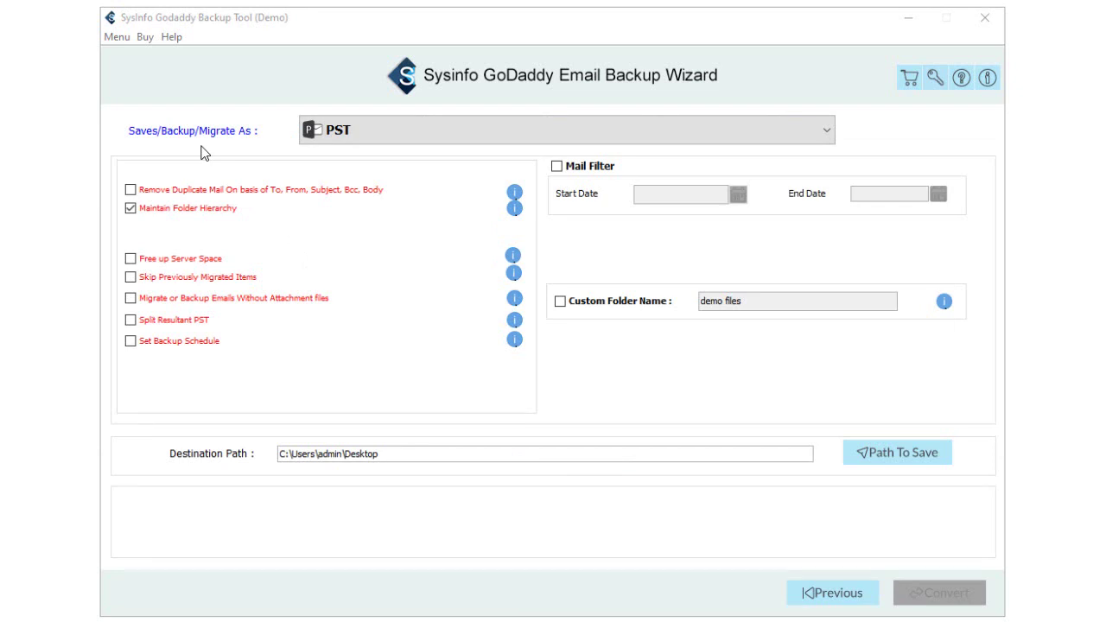
click(369, 137)
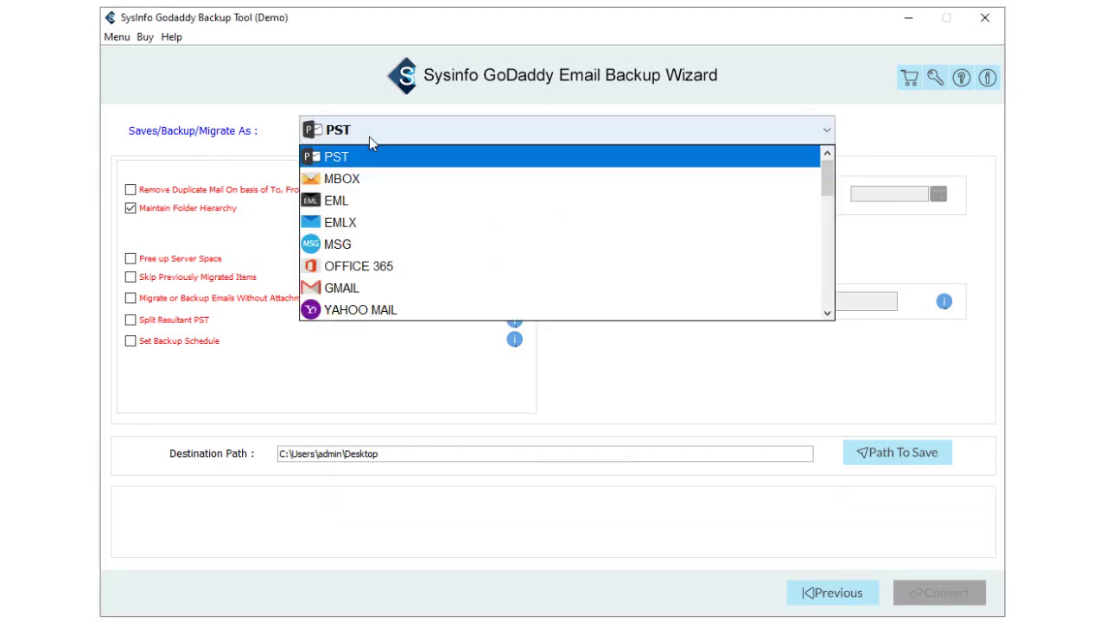
click(360, 288)
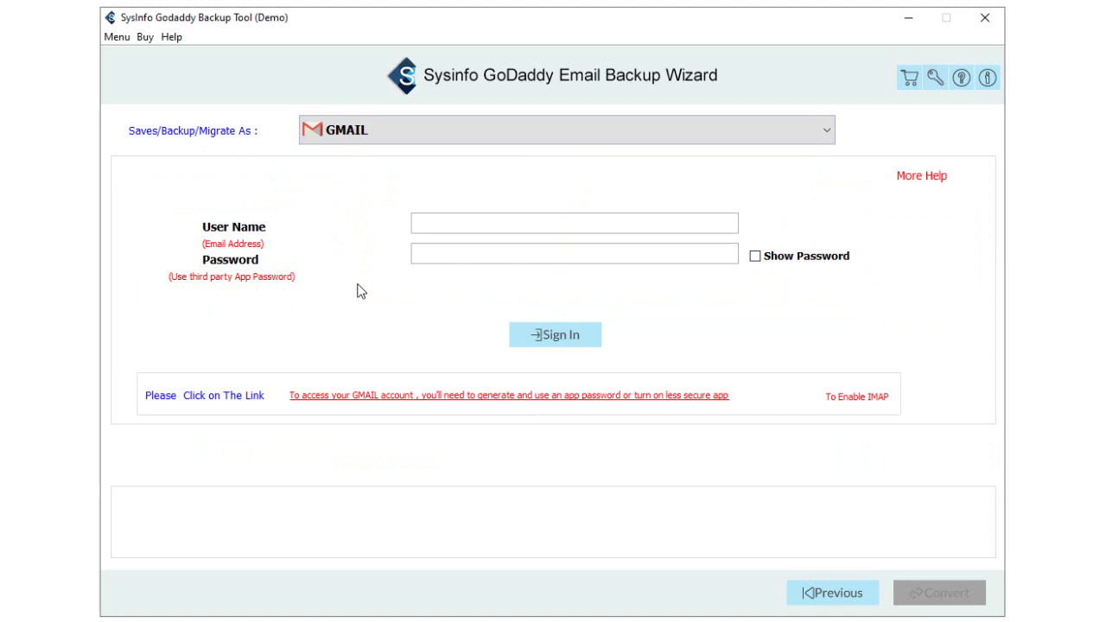
- Sign in to the Gmail account with its email address and third-party app password
key(ctrl+v)
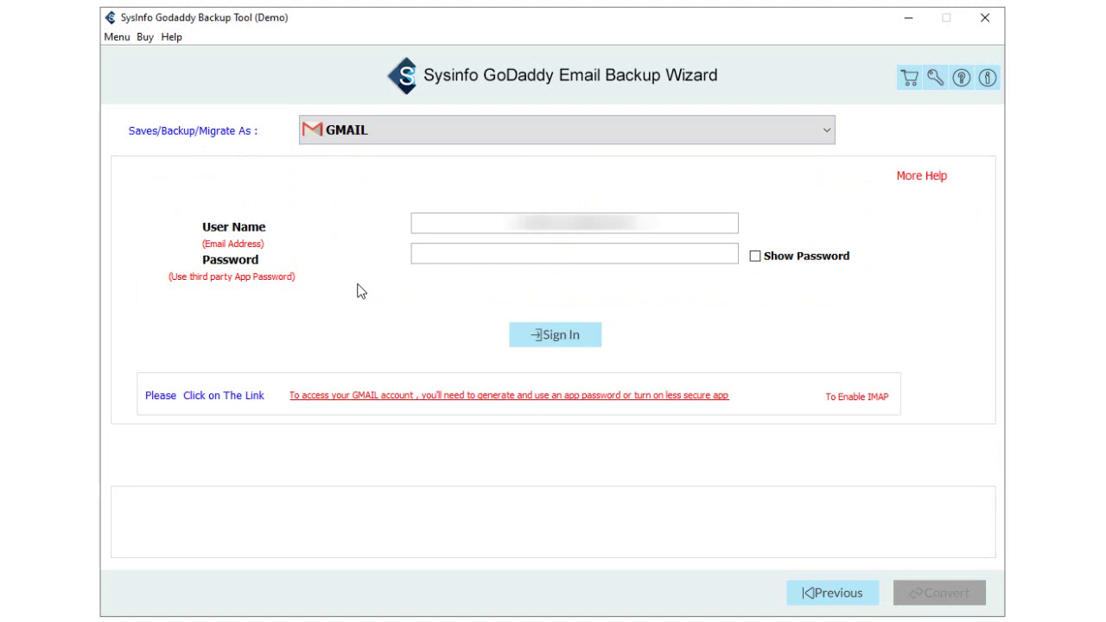
key(ctrl+v)
click(534, 341)
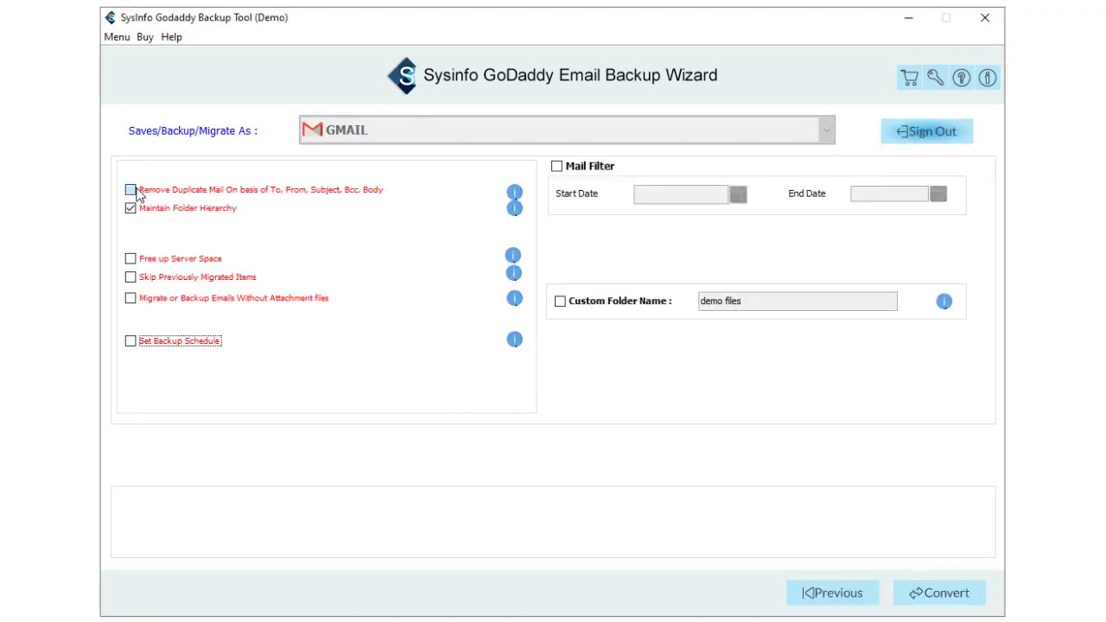
click(133, 191)
click(131, 190)
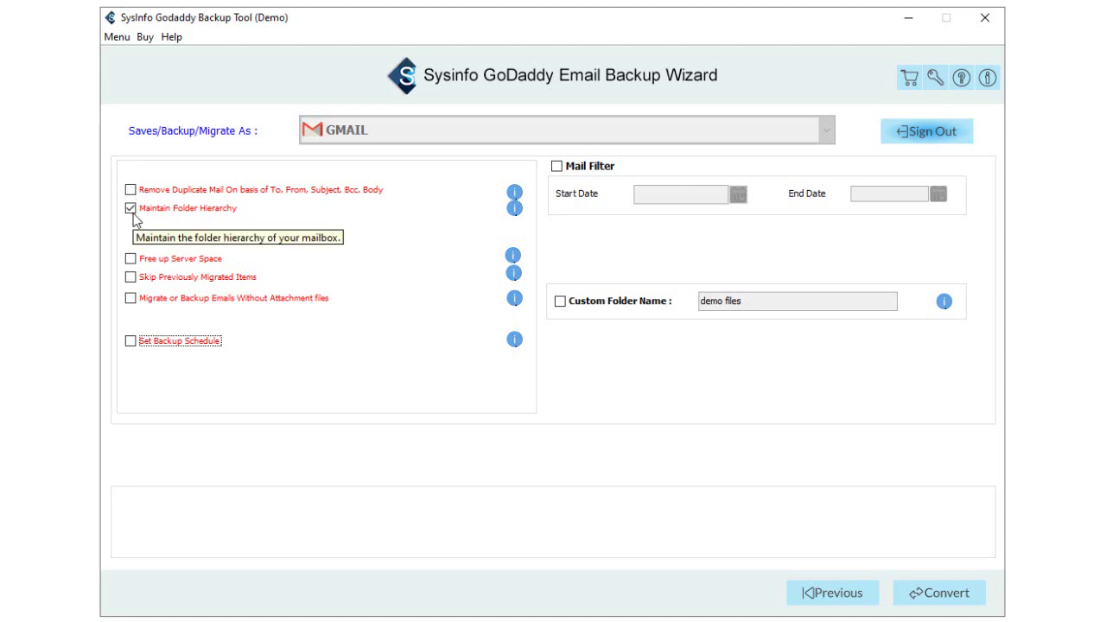
click(131, 259)
click(130, 259)
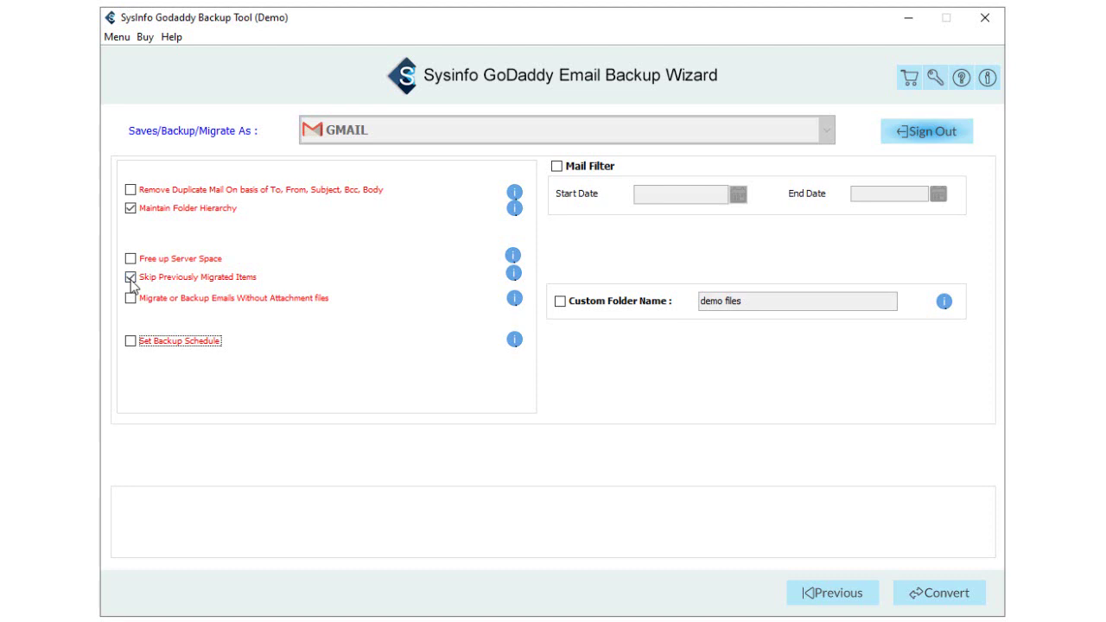
click(130, 278)
click(131, 299)
click(130, 342)
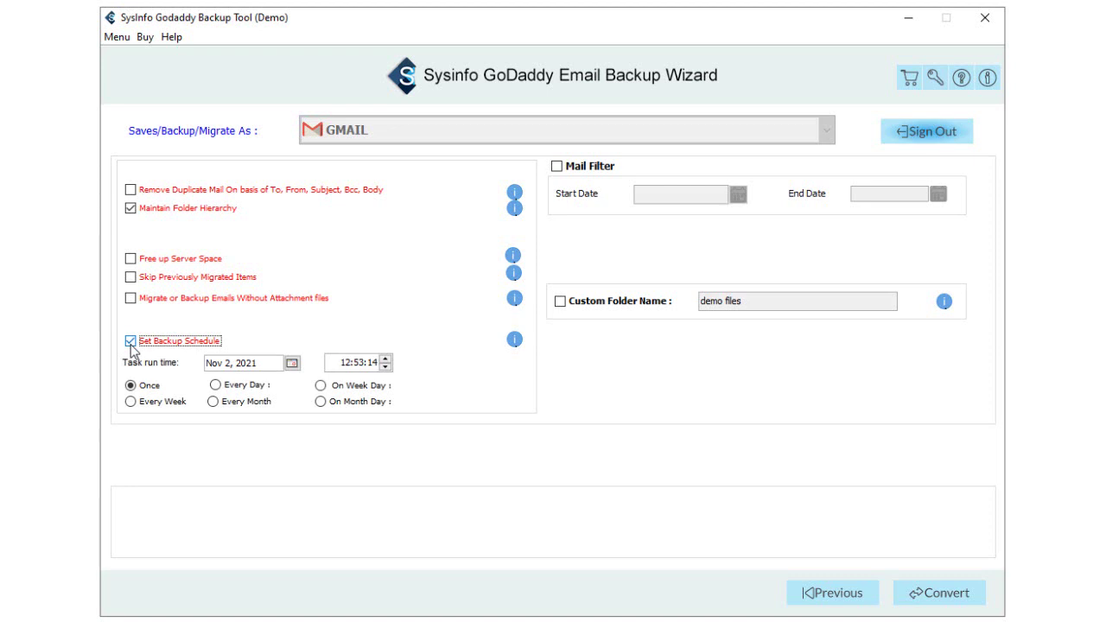
click(130, 342)
- Enable the mail filter for the Gmail migration and look at its start and end date calendars
click(557, 167)
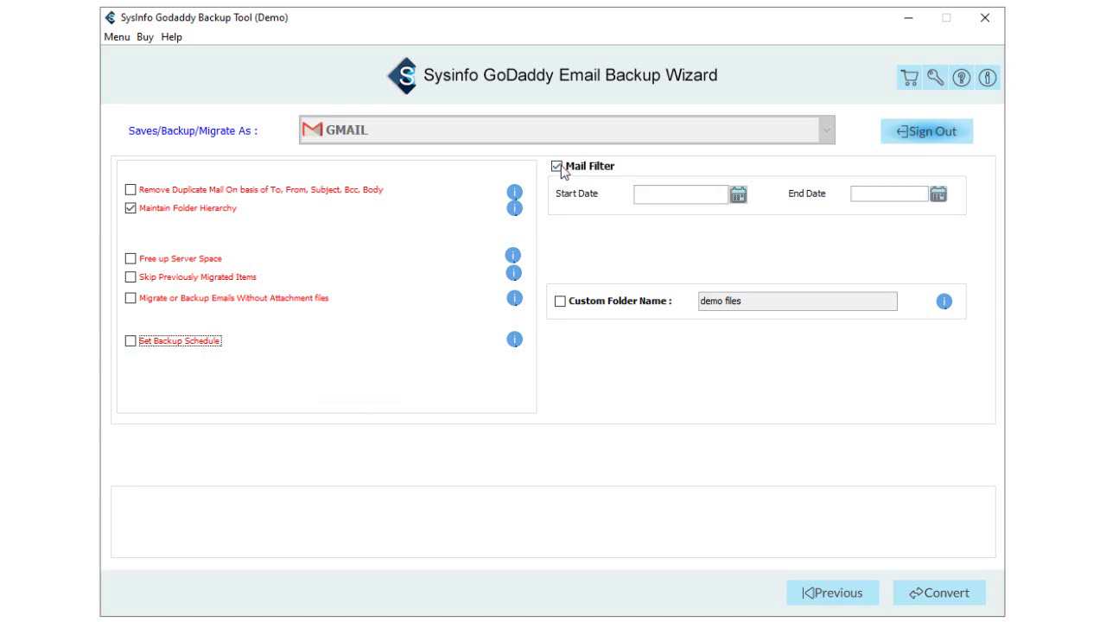
click(736, 195)
click(736, 195)
click(939, 195)
click(939, 195)
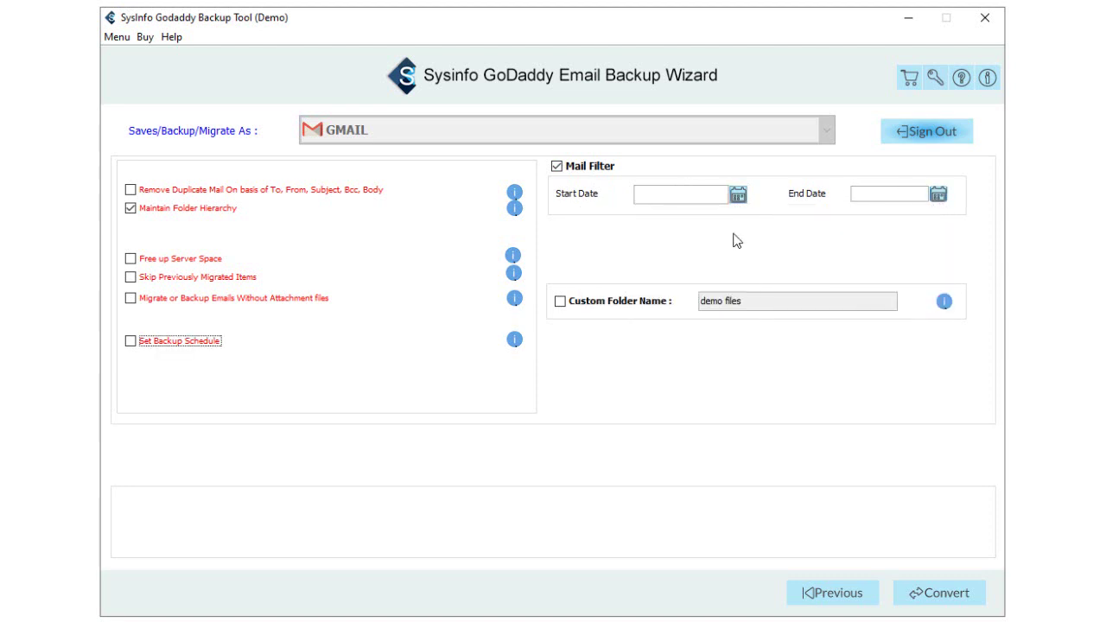
- Enable the custom folder name "demo files" and turn the mail filter off
click(560, 302)
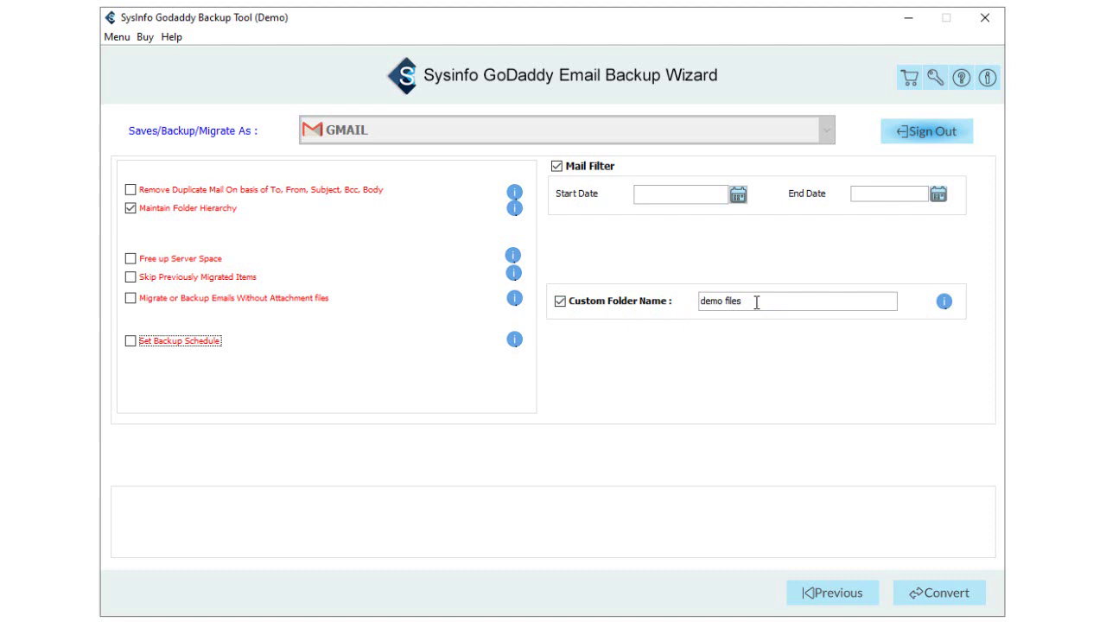
click(556, 166)
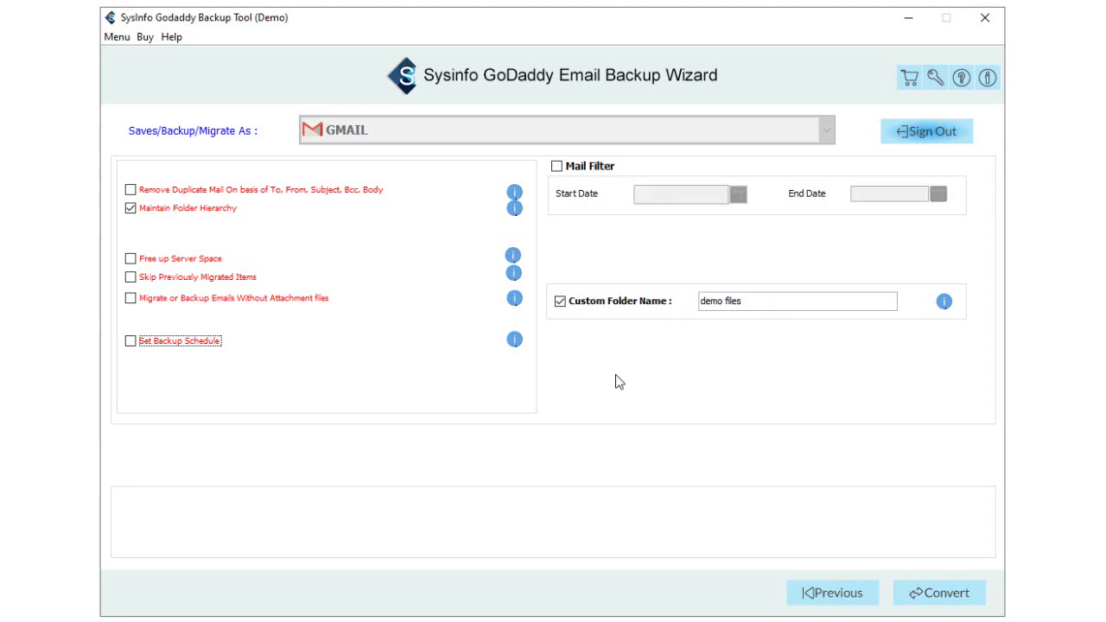
- Run the conversion to Gmail and close the completion message
click(942, 602)
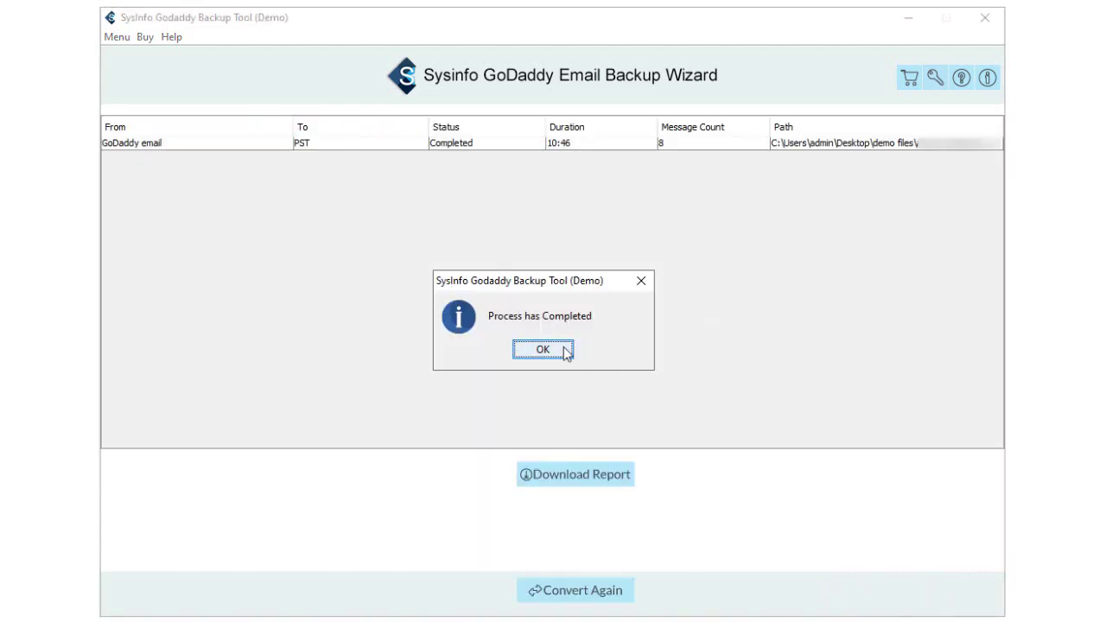
click(562, 348)
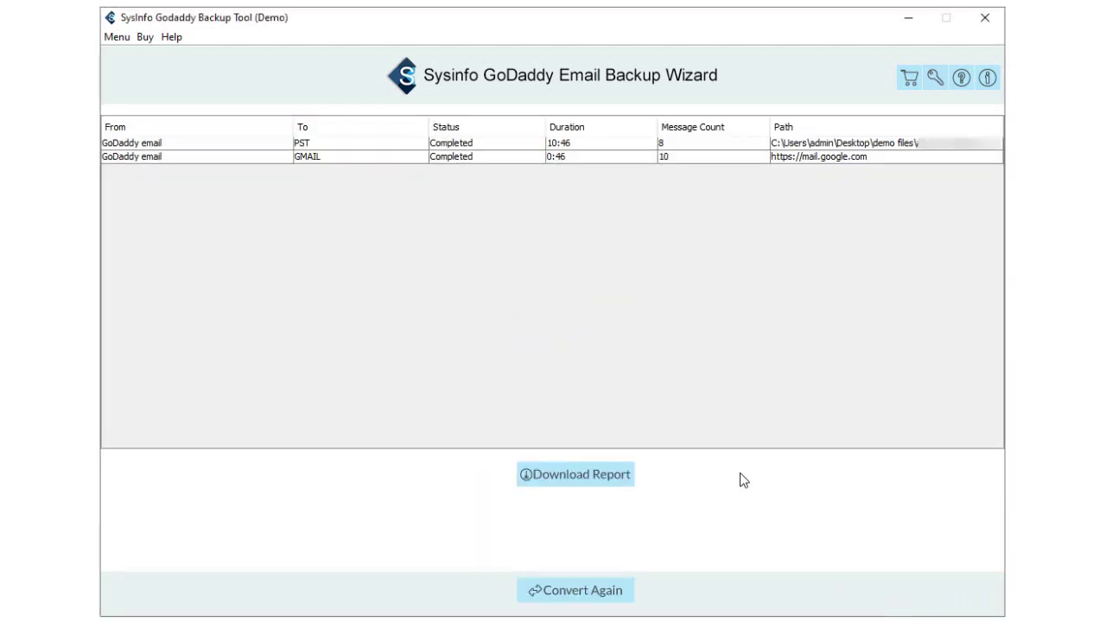